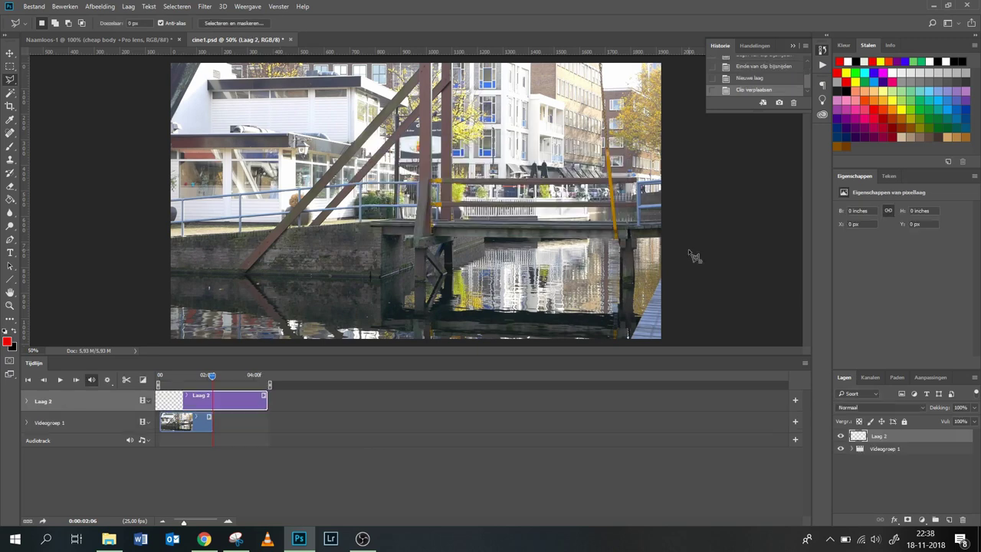
Outline the canal water with the Polygonal Lasso, following the quay wall, the bridge posts and deck, and the jetty's edge
scroll(706, 364, right, 5)
scroll(706, 363, left, 4)
click(823, 49)
scroll(721, 195, down, 3)
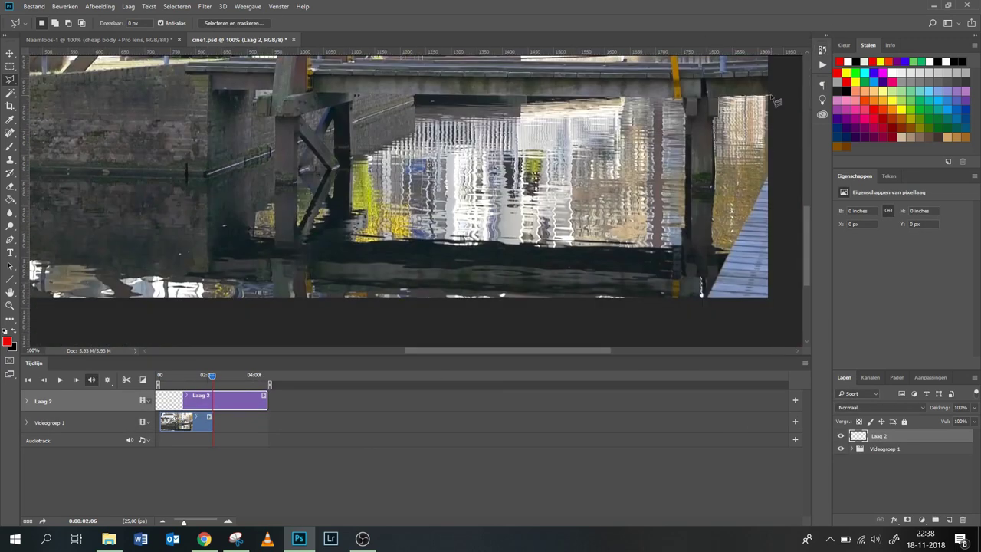
click(729, 302)
click(134, 304)
click(155, 167)
click(581, 179)
click(646, 159)
click(671, 181)
click(687, 159)
click(703, 170)
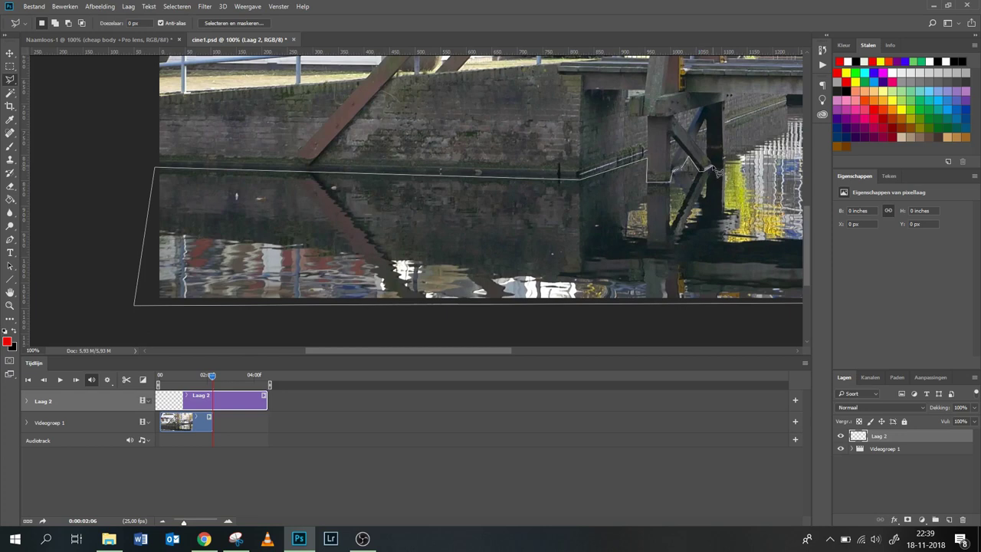
click(724, 165)
click(794, 97)
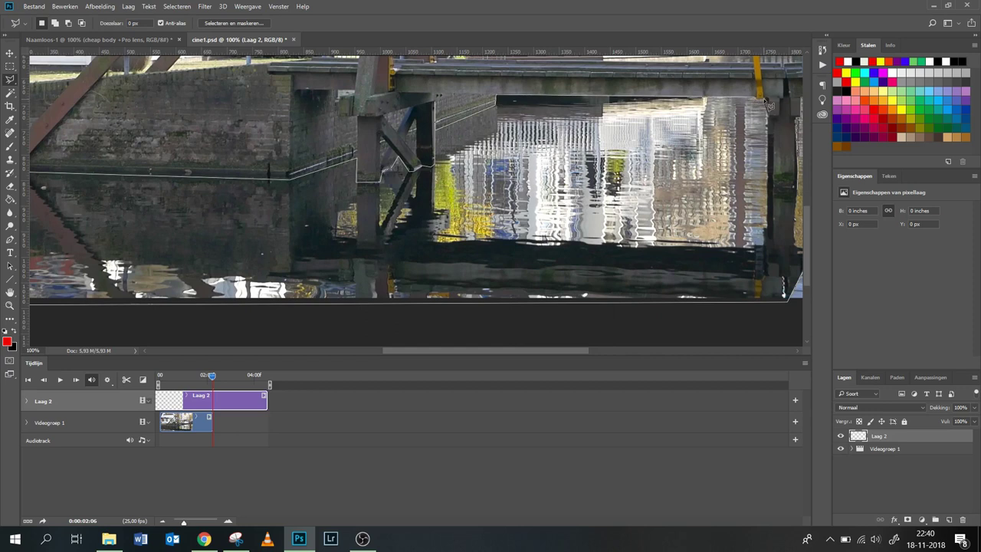
click(773, 186)
double_click(808, 186)
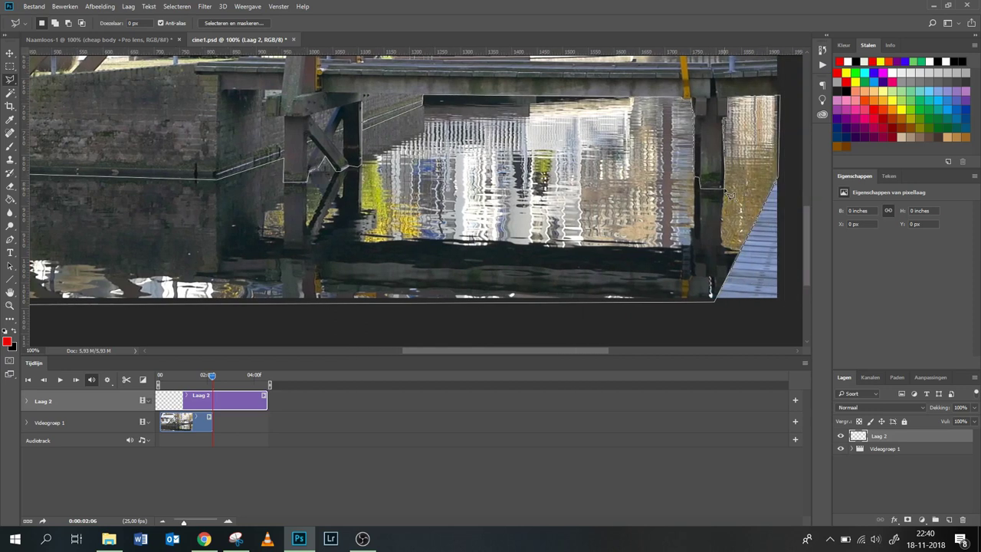
Fill the water selection on Laag 2 with the red foreground colour at 100% opacity, and deselect
key(shift+BackSpace)
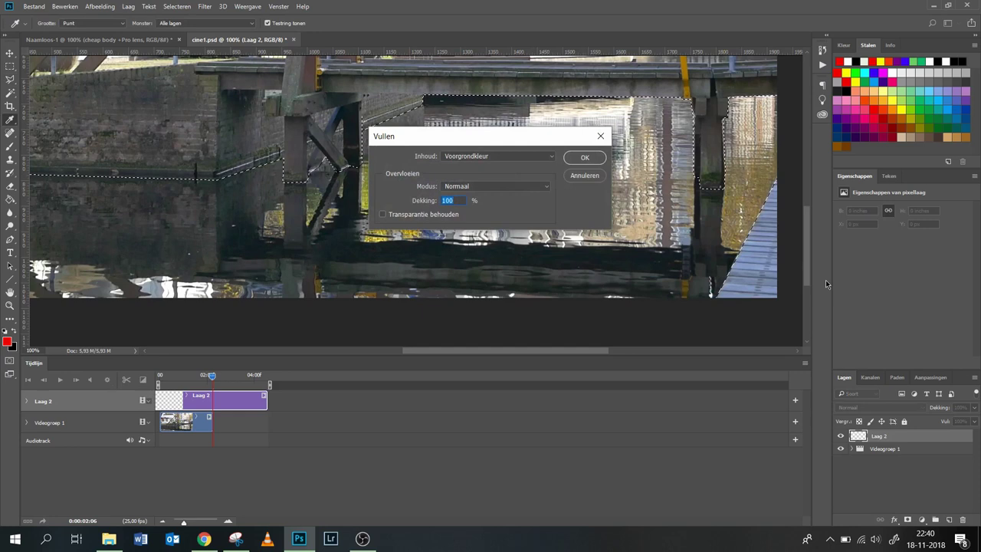
key(Return)
key(ctrl+d)
key(ctrl+minus)
key(ctrl+minus)
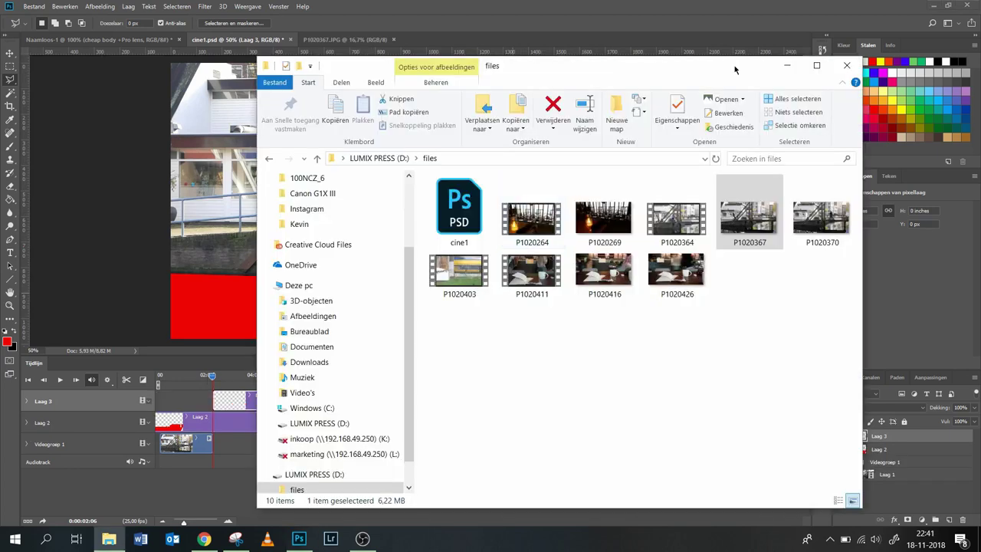
Place the P1020367 photo from the files folder at 40% opacity, scaled to 104.88% to line up with the video frame
drag(736, 69, 519, 269)
drag(531, 418, 476, 181)
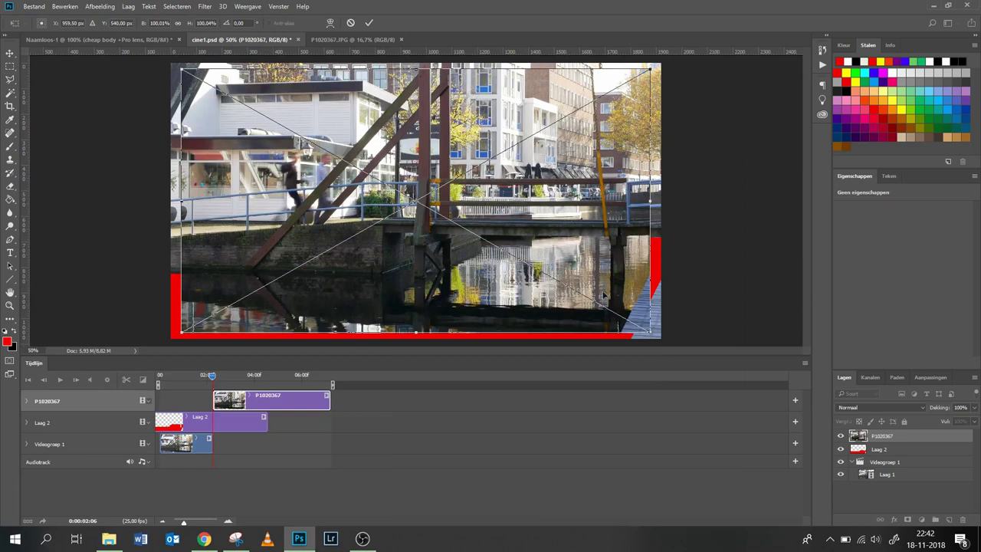
drag(938, 406, 624, 363)
drag(648, 331, 659, 337)
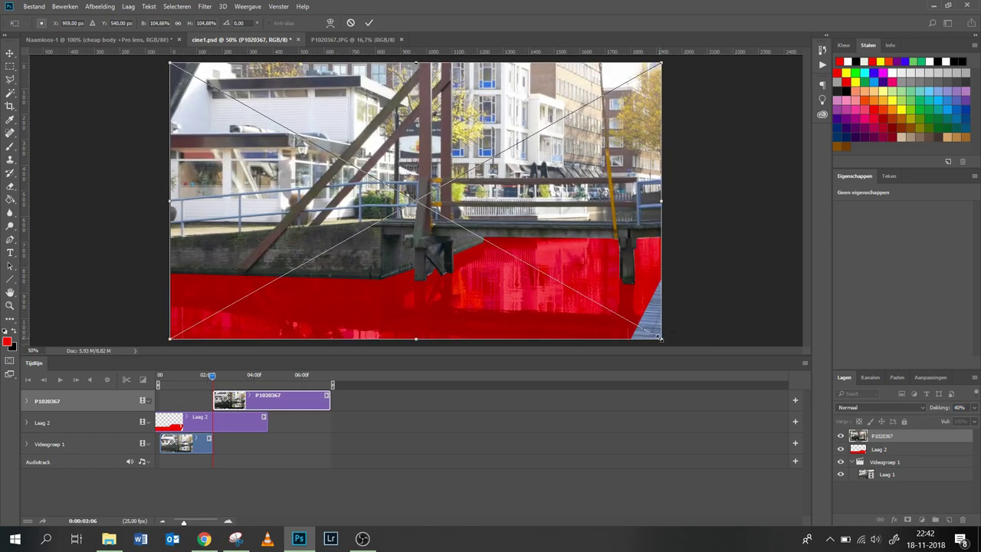
key(Return)
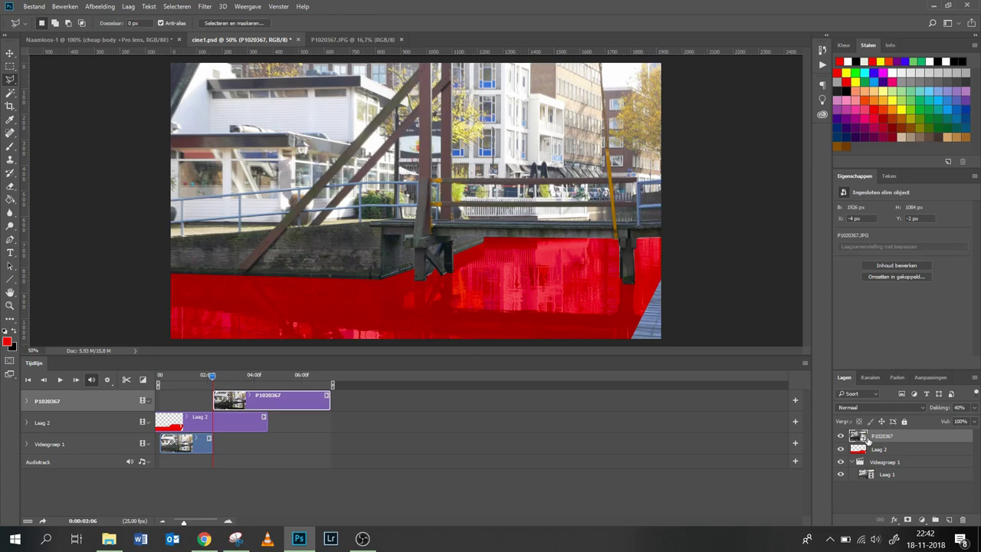
Mask the water out of P1020367 using Laag 2's red shape as the selection, and restore the photo's opacity to 100%
click(859, 452)
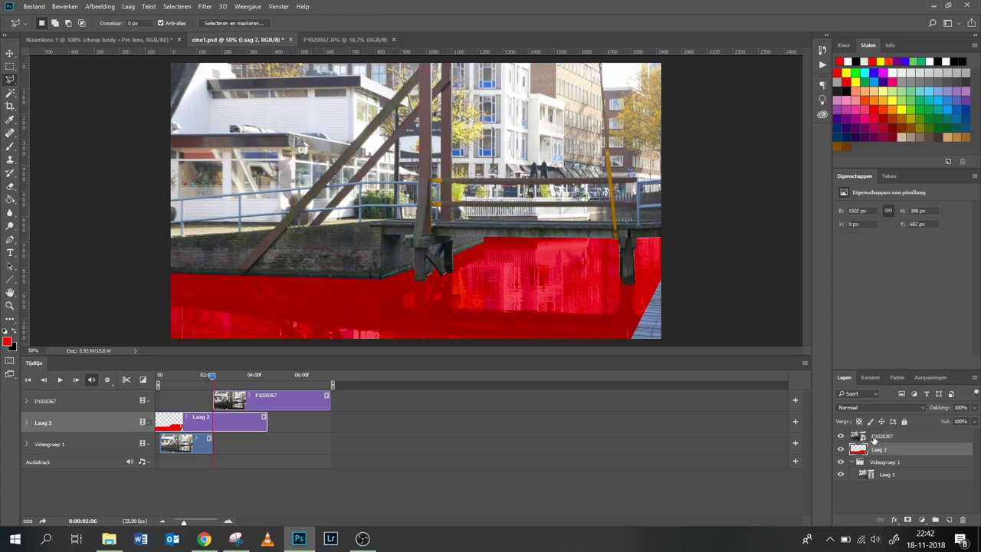
ctrl+click(860, 452)
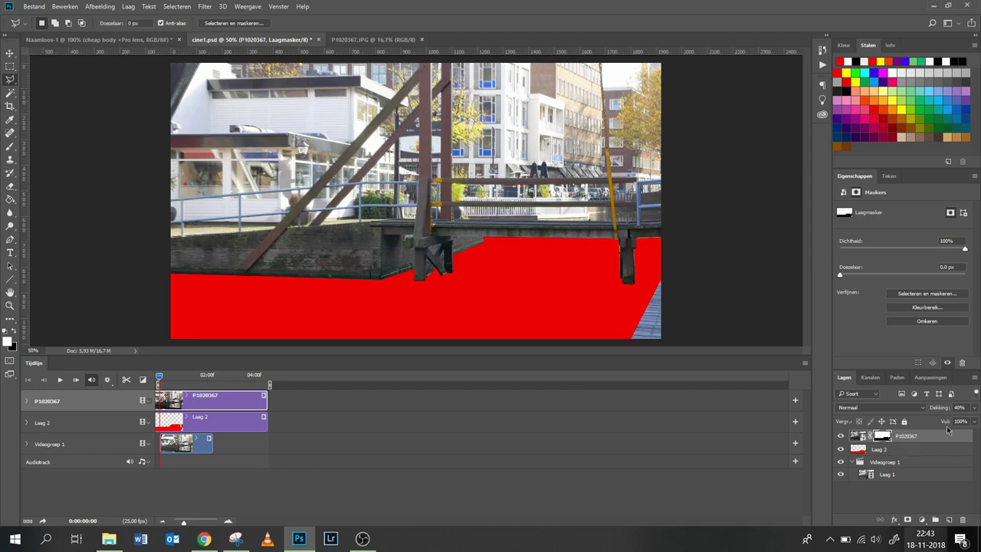
drag(939, 412, 979, 411)
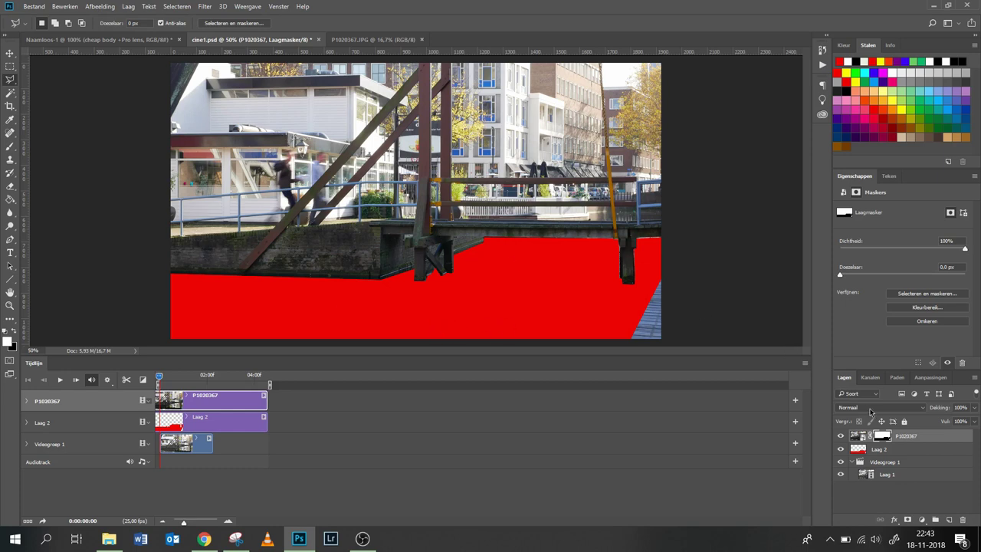
Hide the red Laag 2 and preview the moving water under the masked photo along the timeline
click(858, 451)
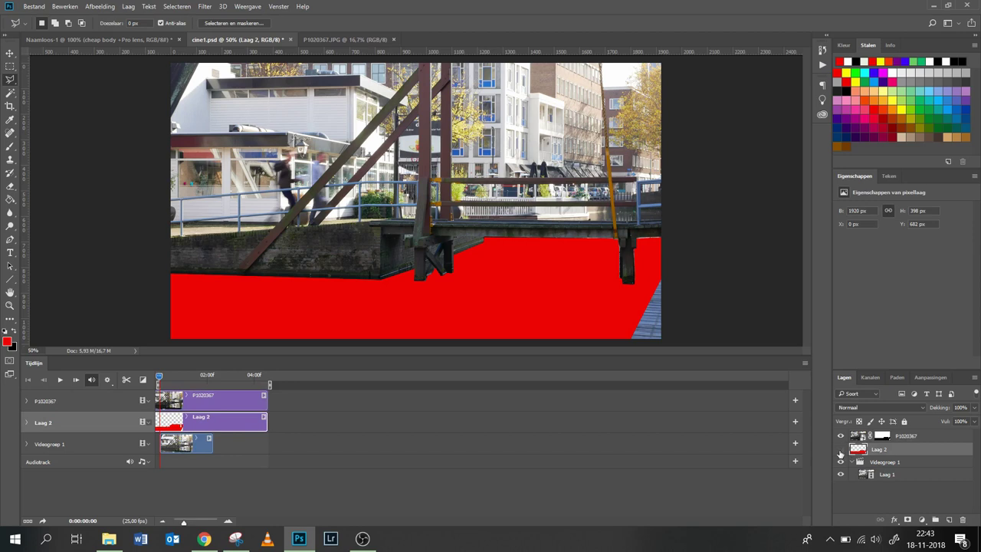
click(840, 452)
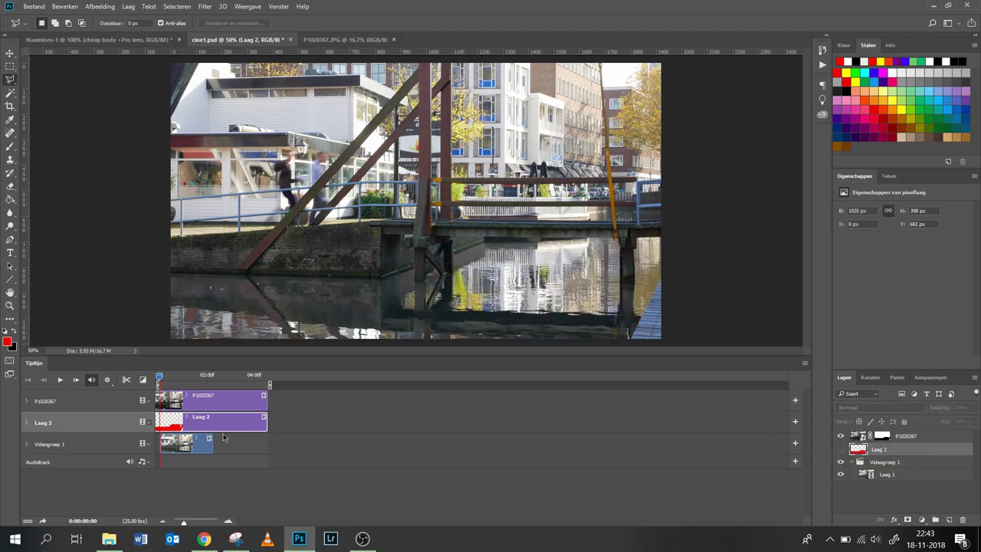
click(160, 377)
drag(160, 377, 272, 389)
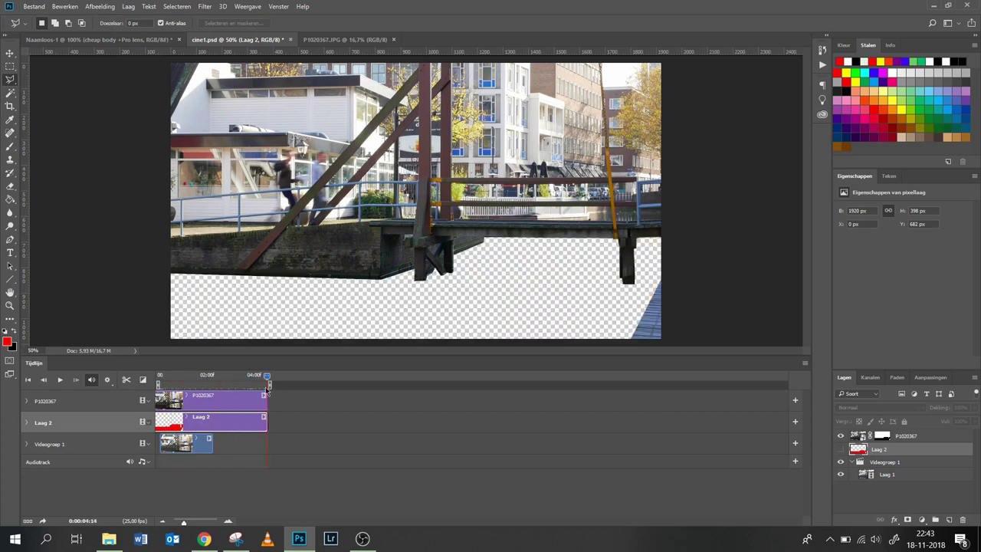
drag(269, 381, 165, 384)
key(space)
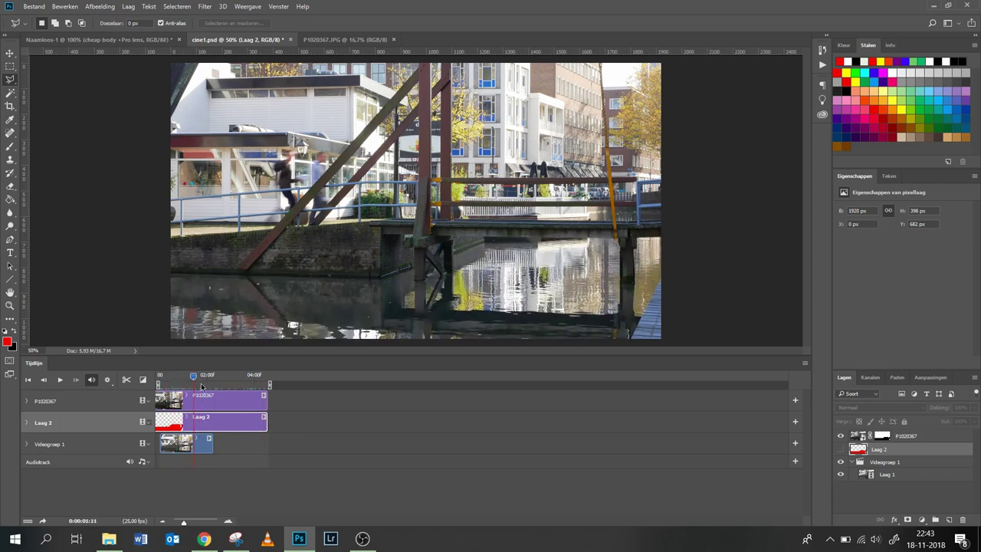
click(161, 384)
drag(162, 384, 156, 384)
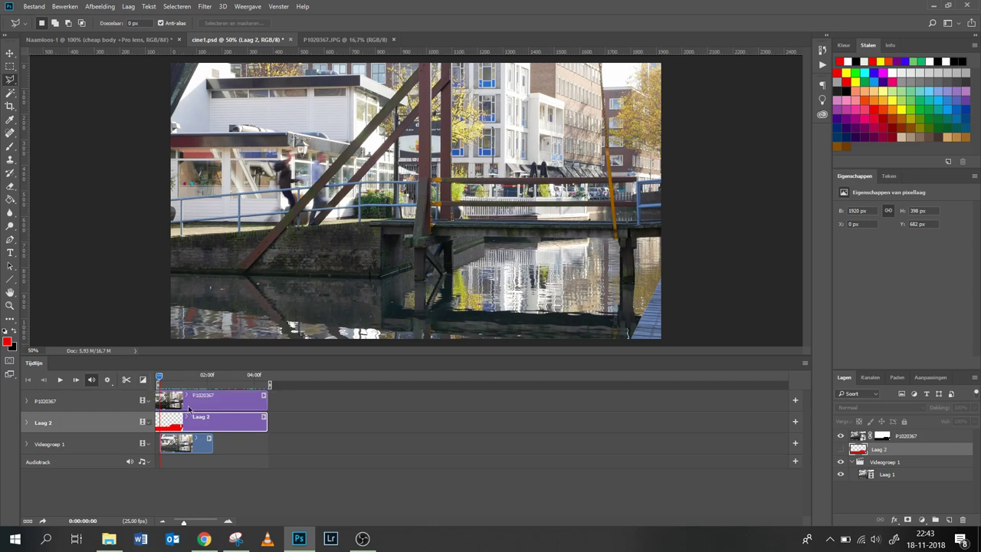
Trim the Laag 2 and P1020367 clips to end together with the video clip in Videogroep 1
drag(264, 419, 215, 414)
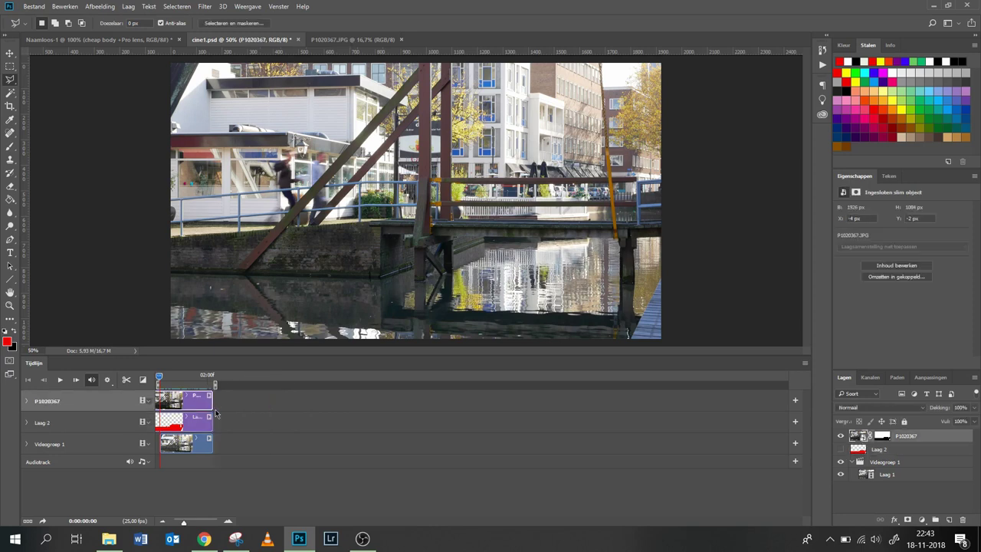
click(840, 450)
click(508, 230)
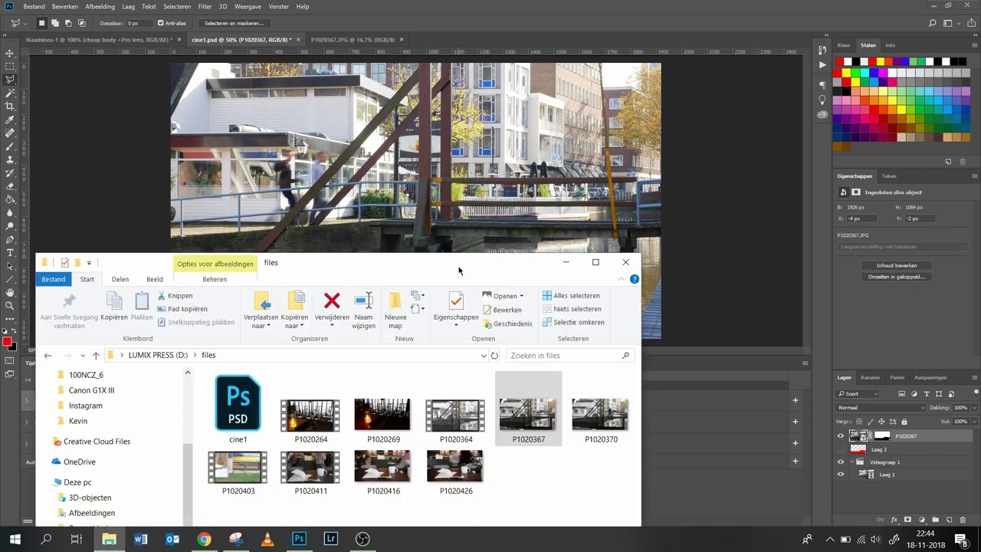
Place the P1020370 photo from the files folder at reduced opacity, enlarged to line up with the video frame
key(alt+Tab)
drag(595, 420, 532, 235)
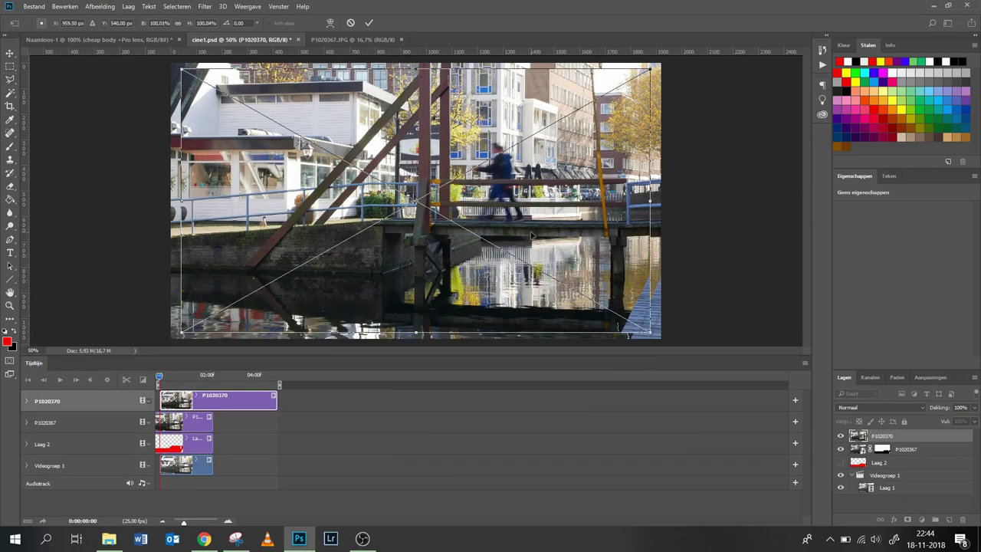
drag(938, 413, 906, 414)
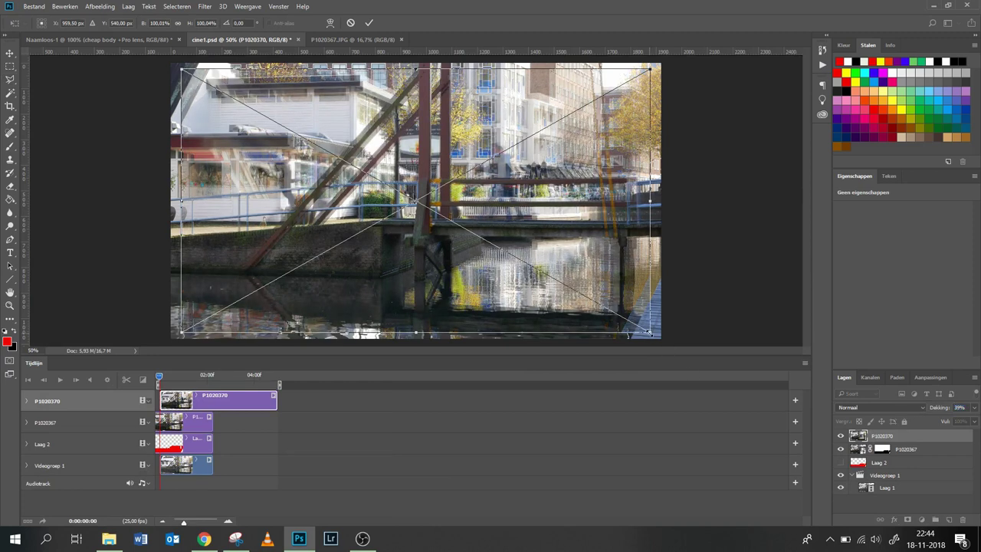
drag(650, 332, 657, 343)
key(Return)
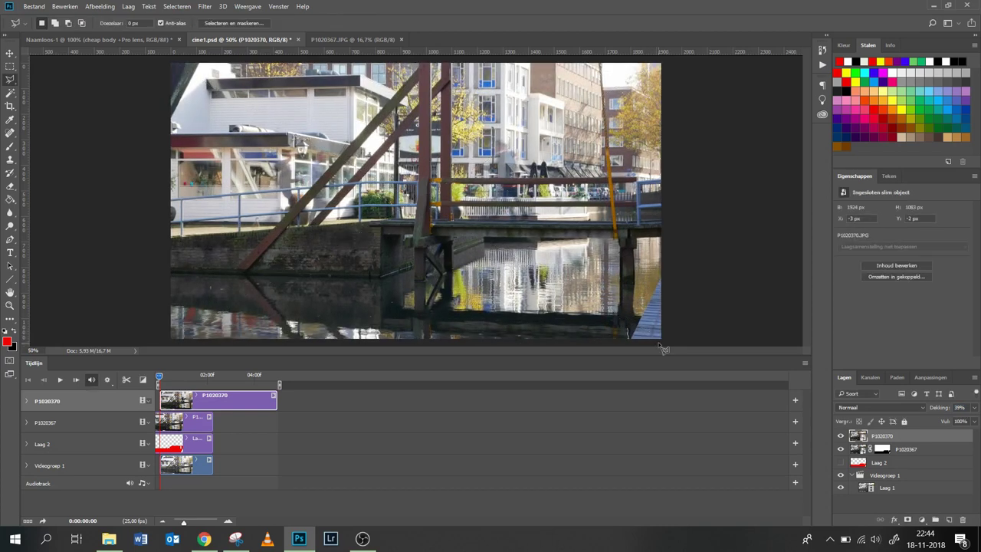
Restore P1020370's opacity to 100% and give it an inverted brush-painted mask that shows only the walkers on the bridge
drag(942, 410, 979, 412)
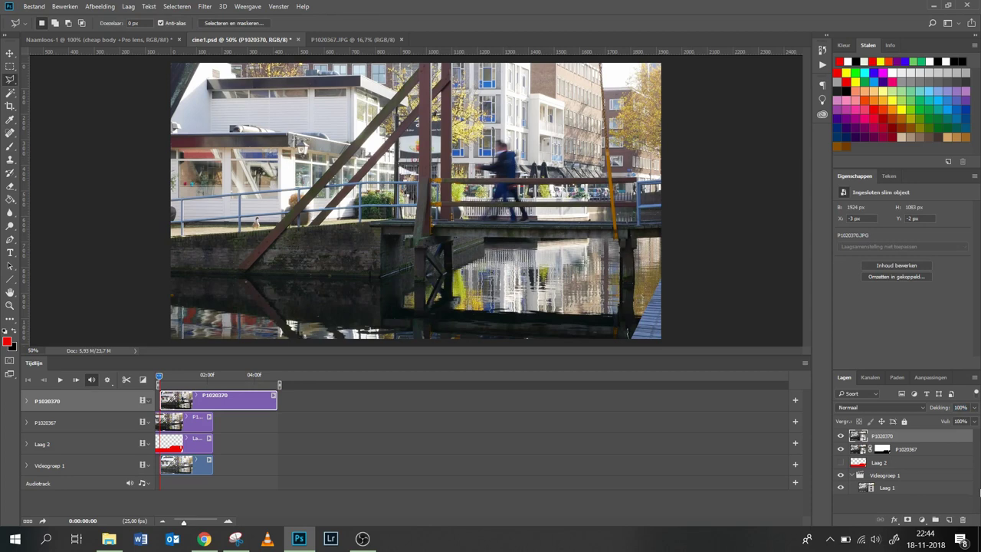
key(b)
click(882, 437)
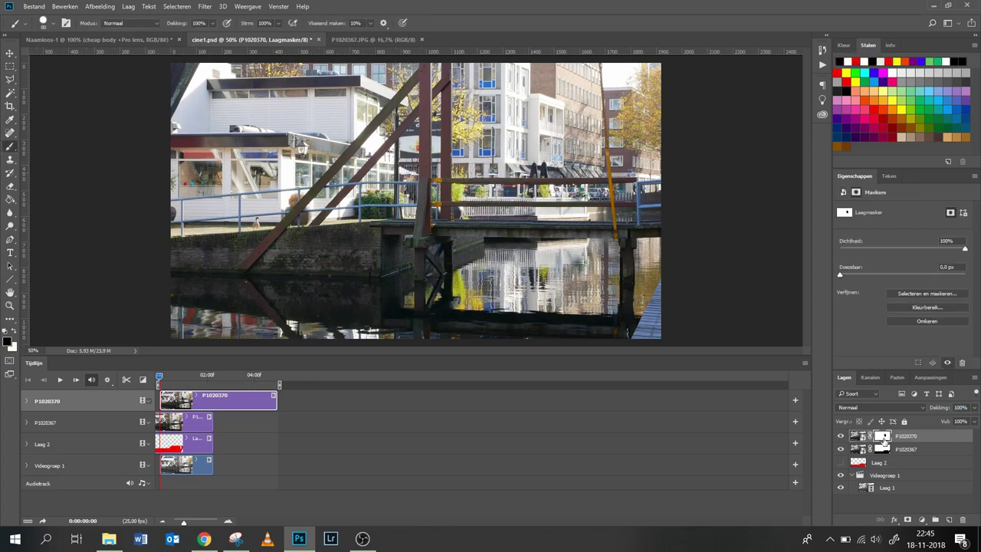
key(ctrl+i)
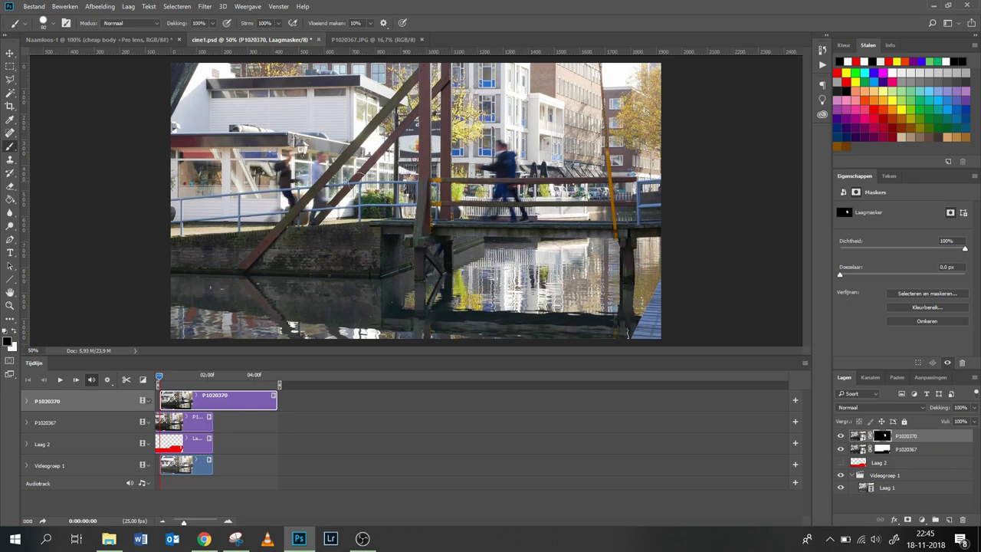
Move the P1020370 and video clips to the timeline's start, and trim both photo clips to the video's end
drag(252, 407, 248, 408)
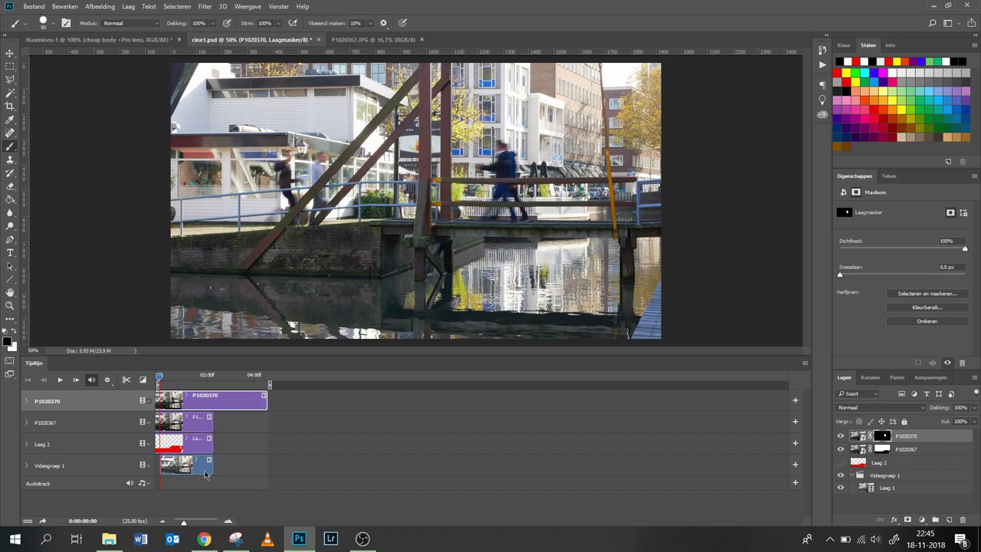
drag(185, 470, 181, 471)
drag(265, 398, 203, 427)
Delete the red Laag 2 and preview the playback of the composite
click(864, 464)
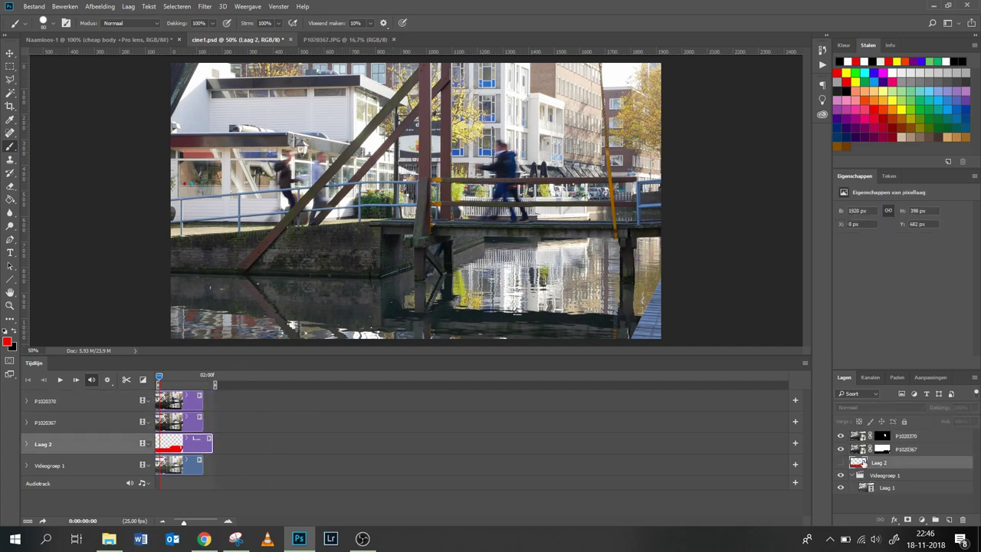
click(61, 381)
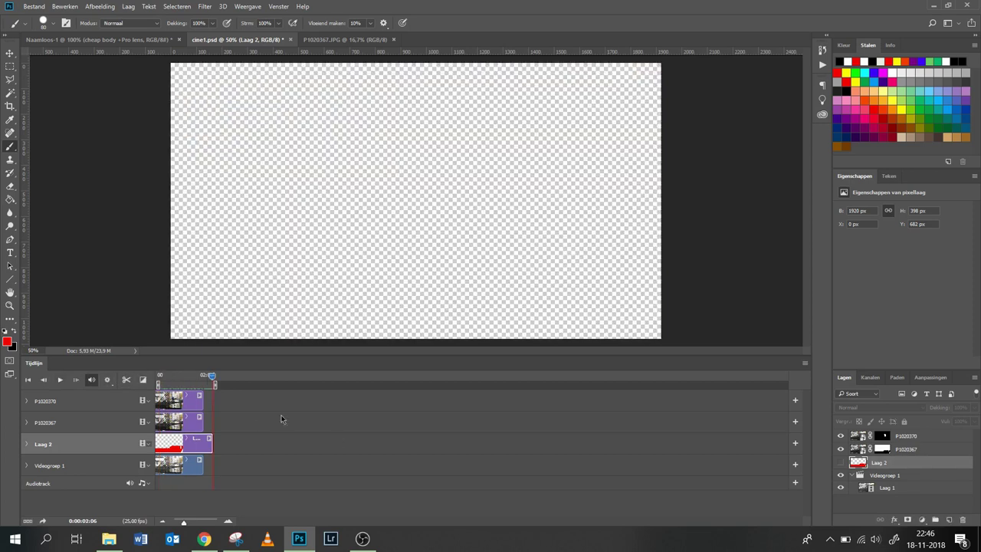
drag(891, 465, 963, 521)
click(61, 383)
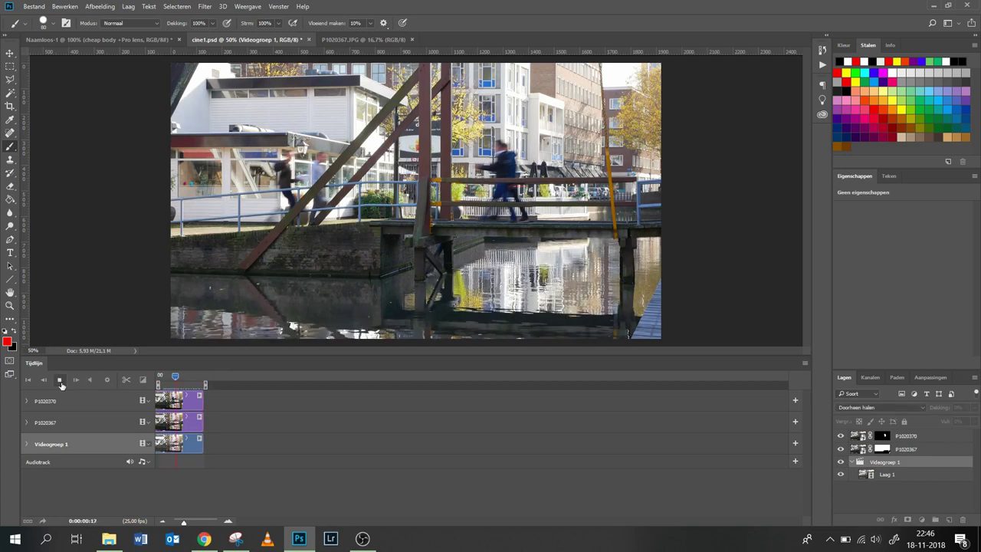
click(61, 380)
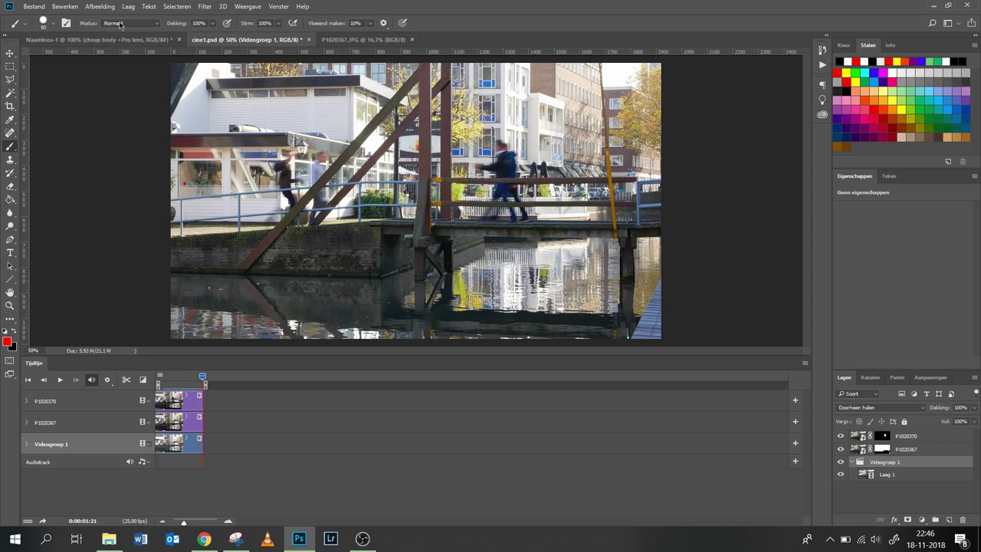
Open the legacy Save for Web export for the animation and zoom out its preview to show the whole frame
click(31, 6)
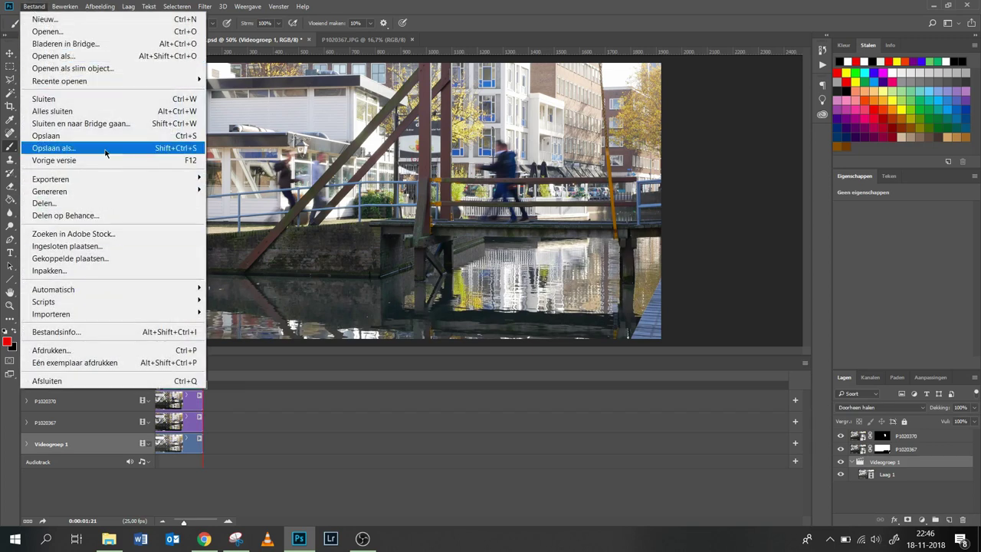
mouse_move(101, 177)
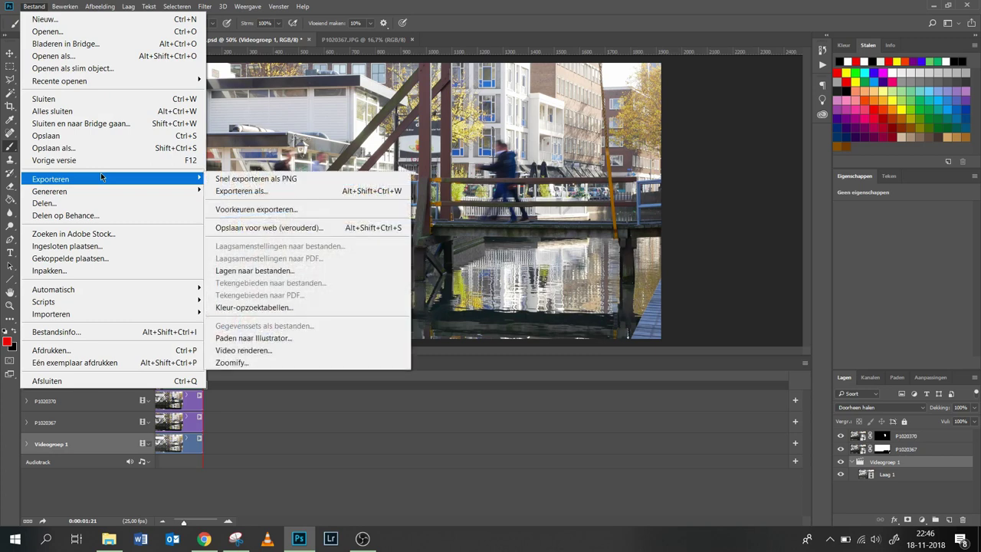
click(255, 229)
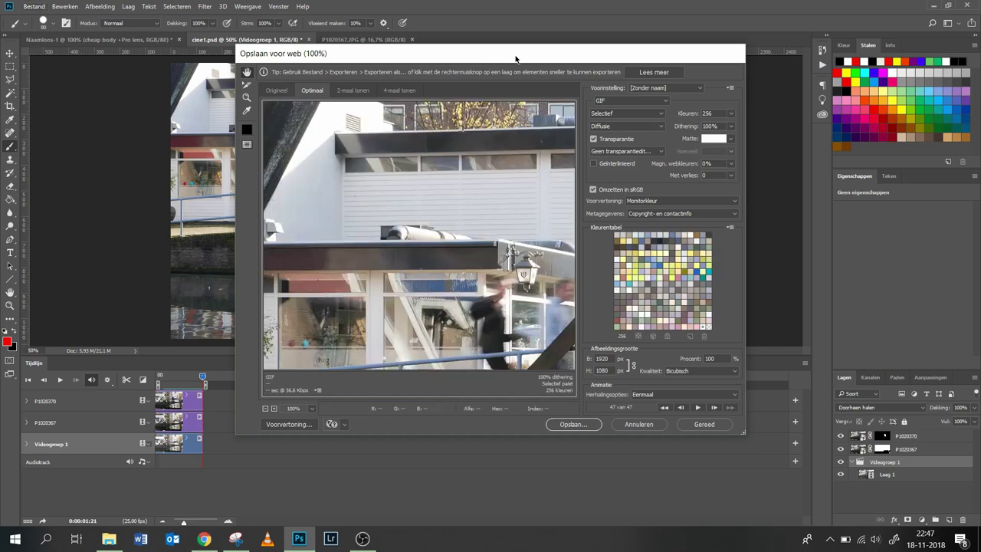
click(265, 409)
click(265, 409)
click(266, 409)
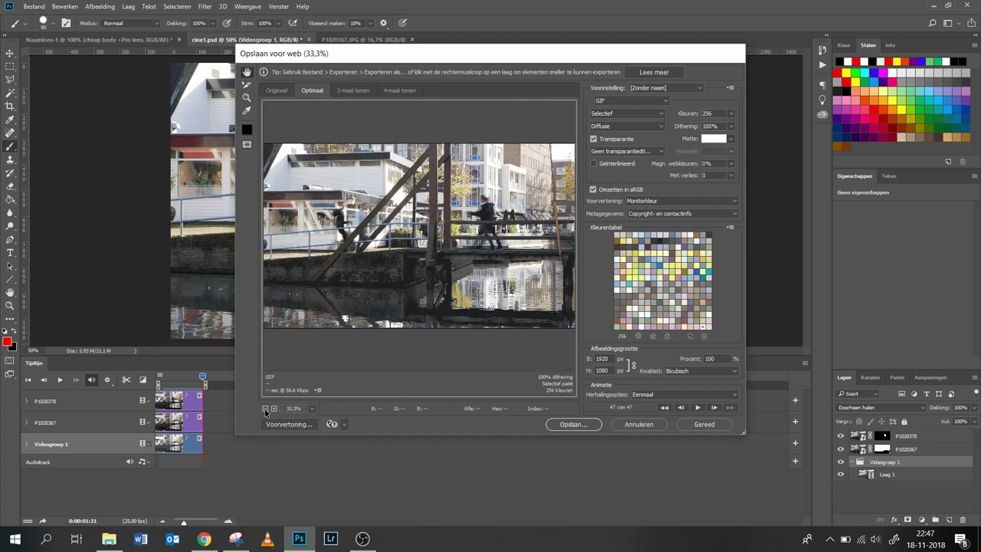
click(265, 409)
click(274, 409)
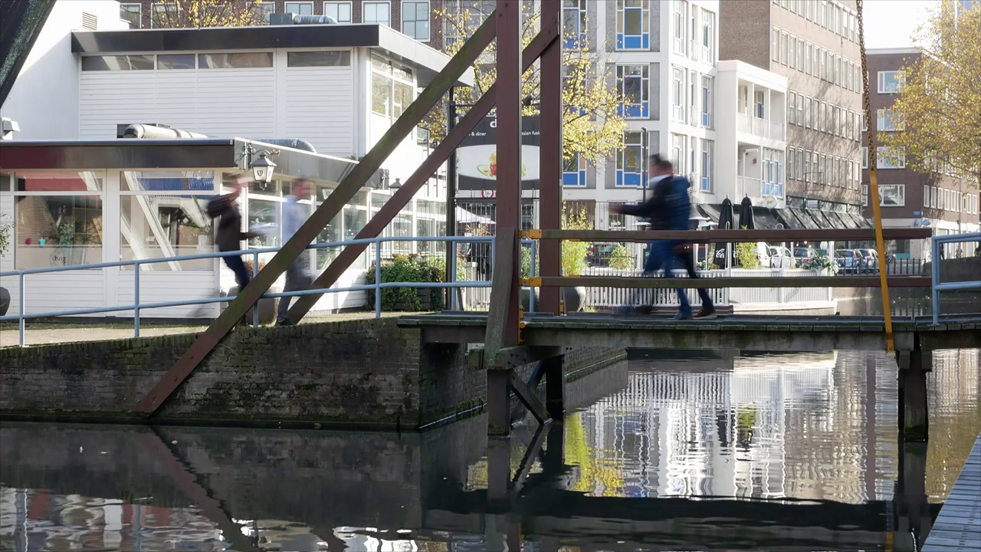